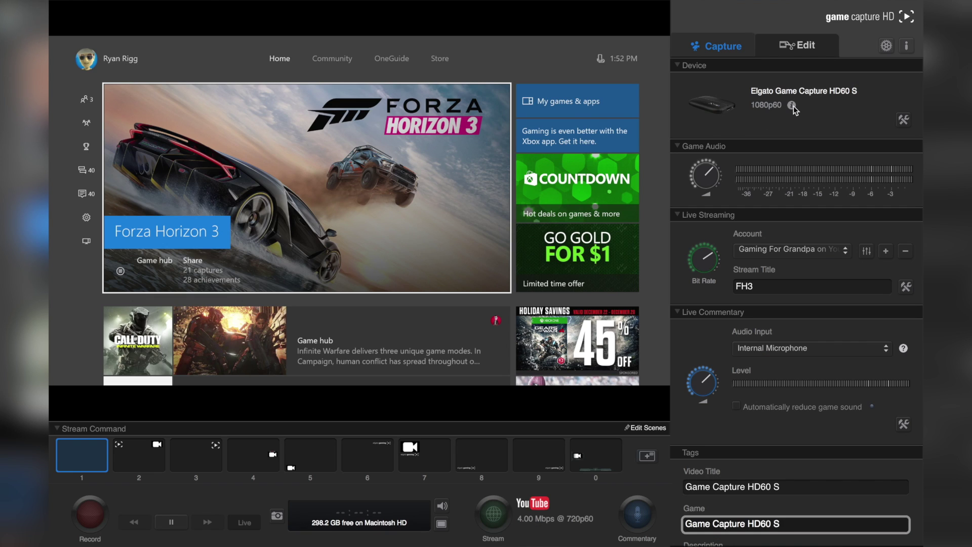
Review the capture device settings, keeping Xbox One as source and hardware encoding enabled.
mouse_move(792, 106)
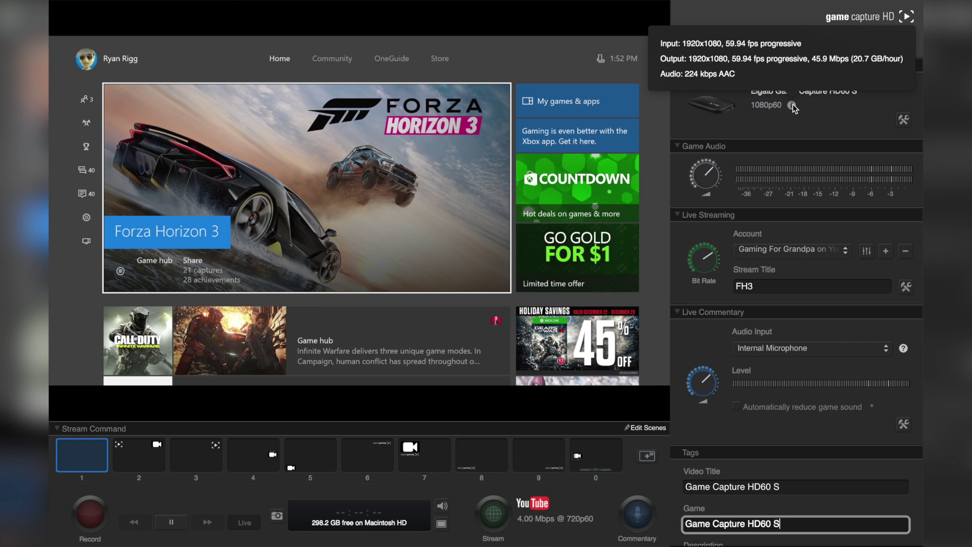
click(905, 121)
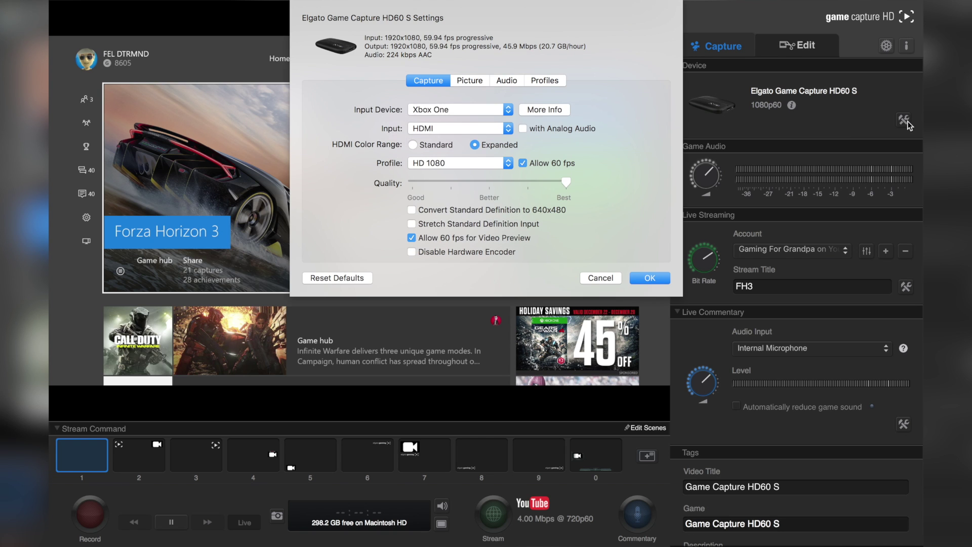
click(482, 134)
click(463, 111)
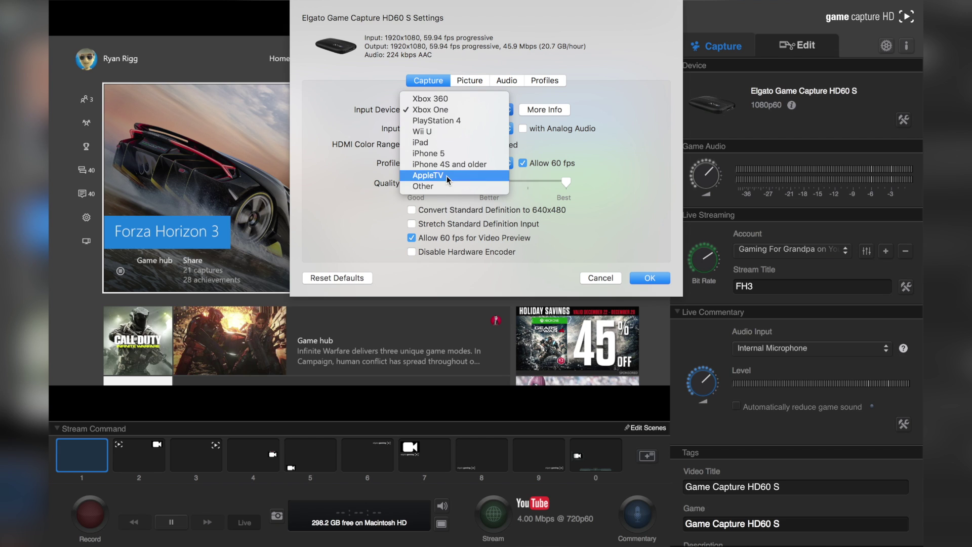
click(446, 109)
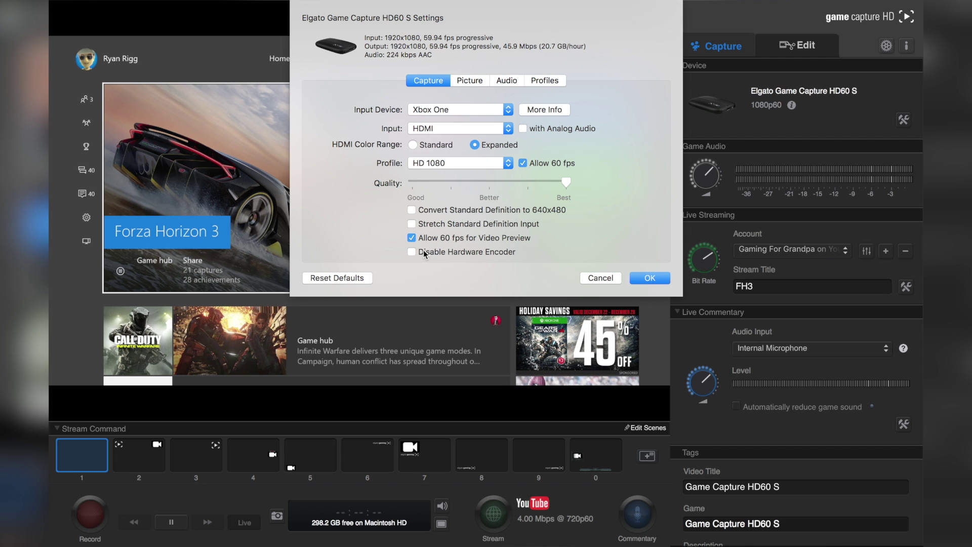
click(457, 250)
click(457, 250)
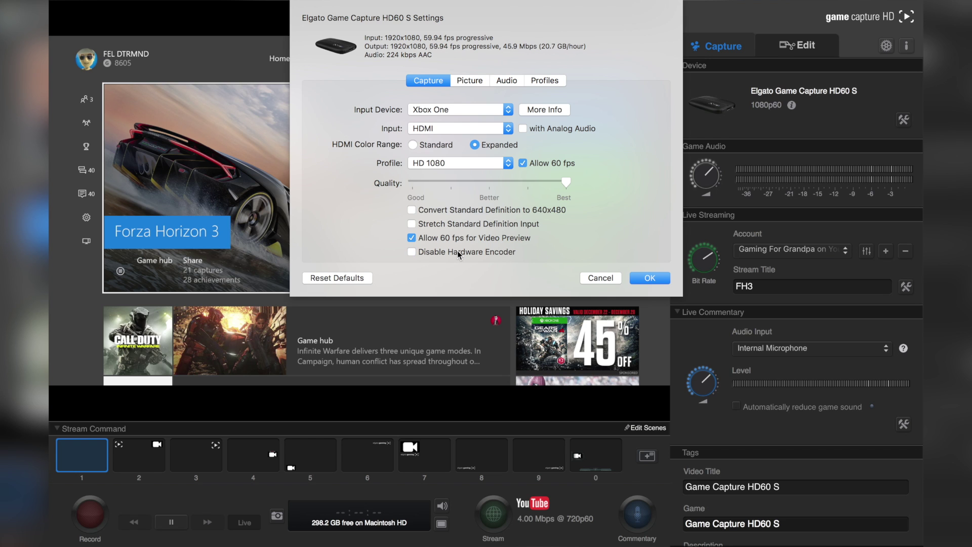
click(470, 84)
click(502, 81)
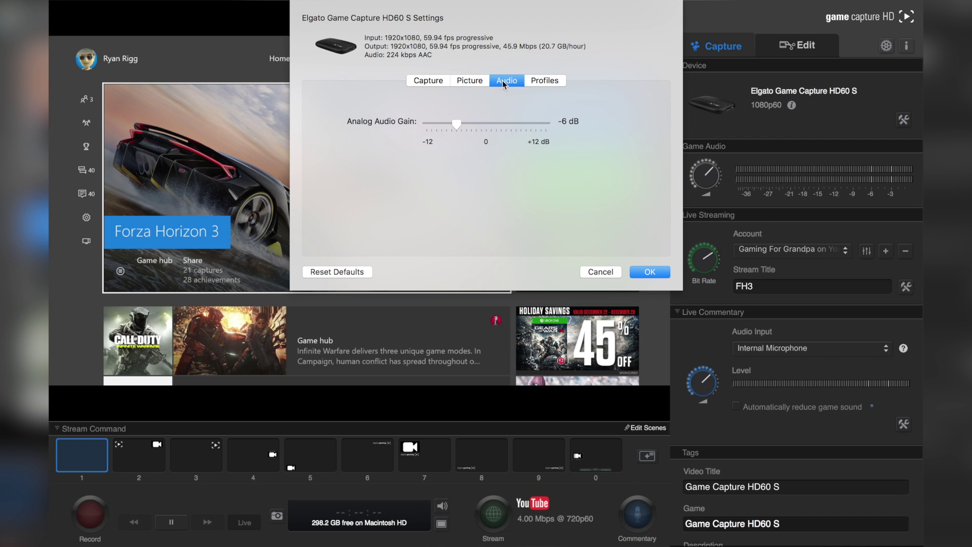
click(552, 81)
click(597, 269)
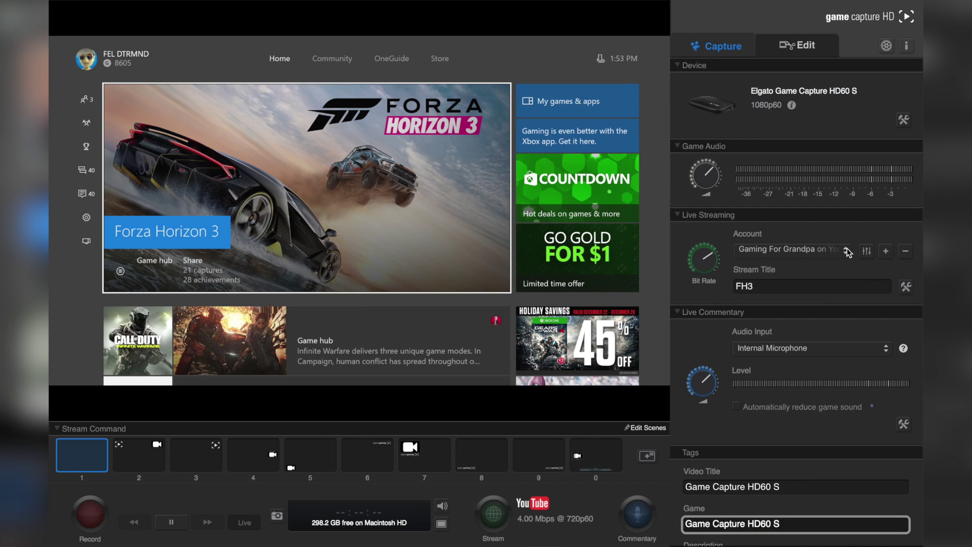
In the live stream settings, try 1080p maximum resolution, then set it back to 720p.
scroll(848, 252, down, 3)
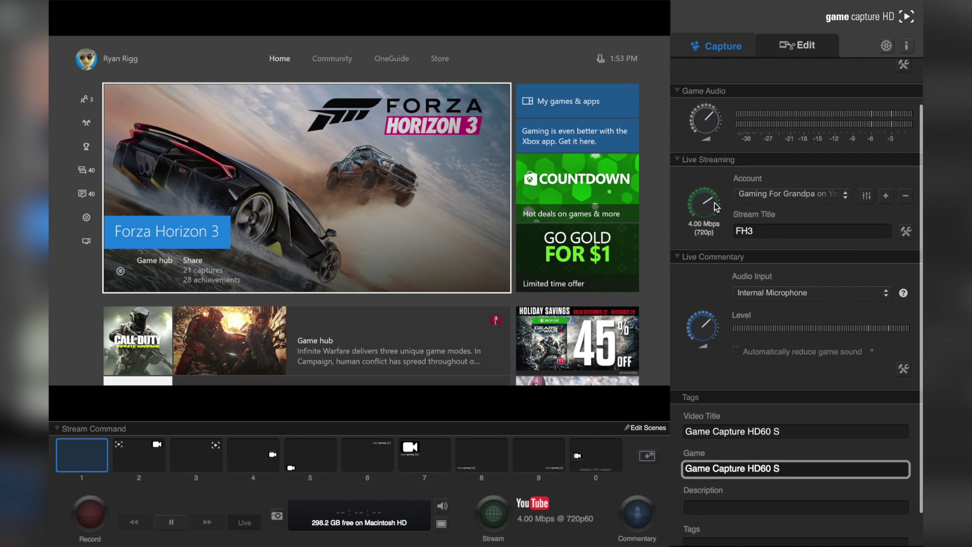
scroll(717, 207, up, 2)
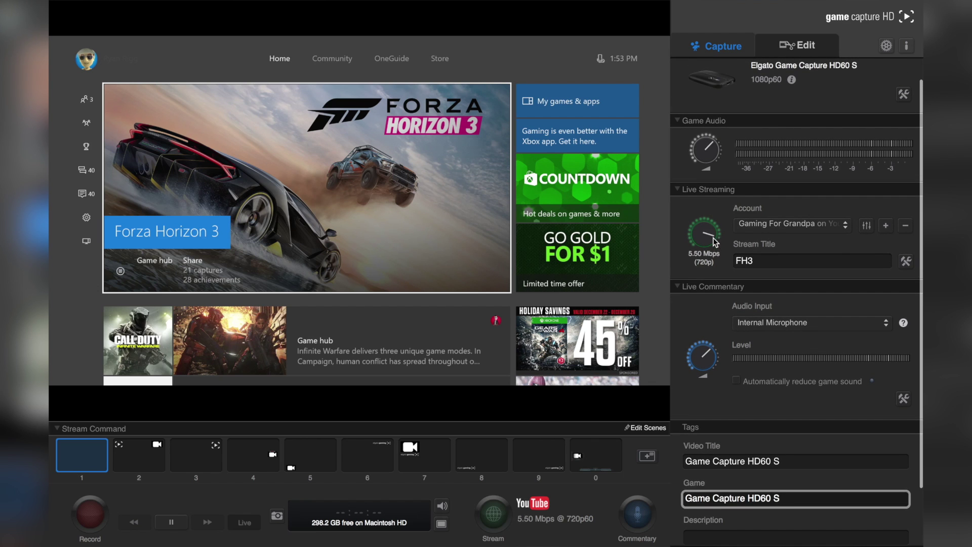
click(905, 261)
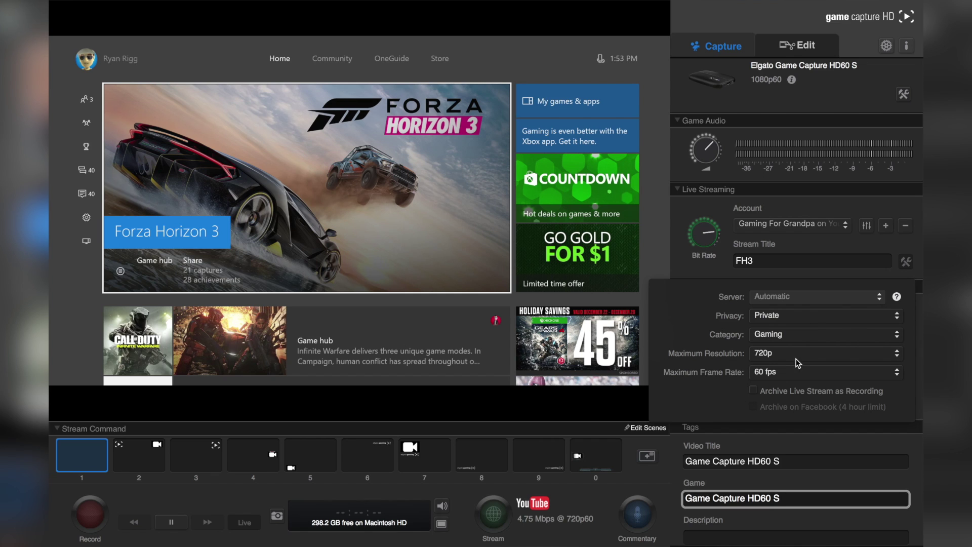
click(797, 352)
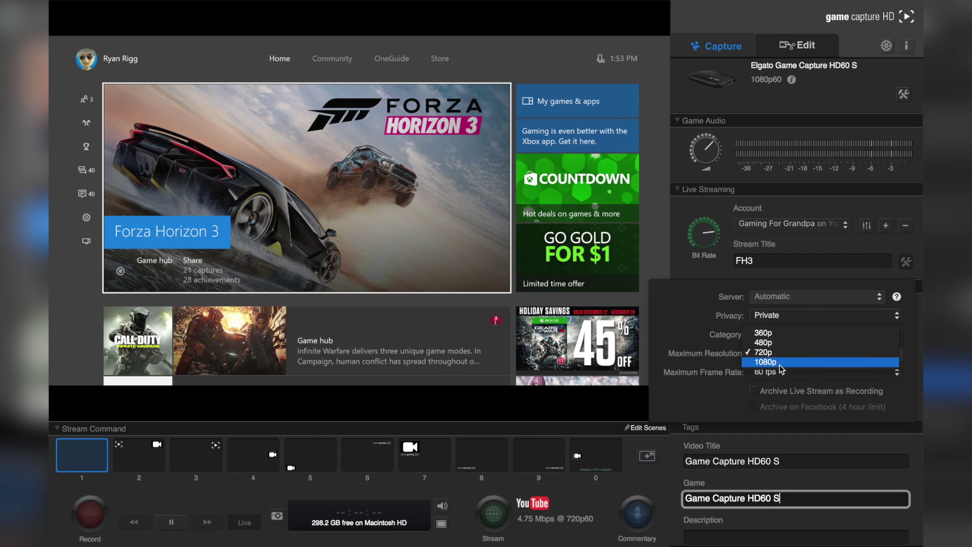
click(779, 364)
click(776, 354)
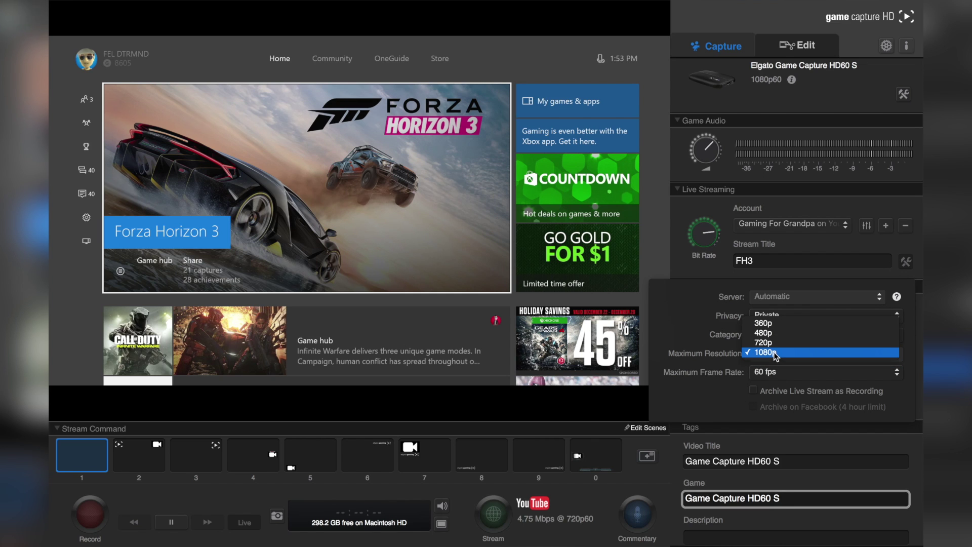
click(776, 343)
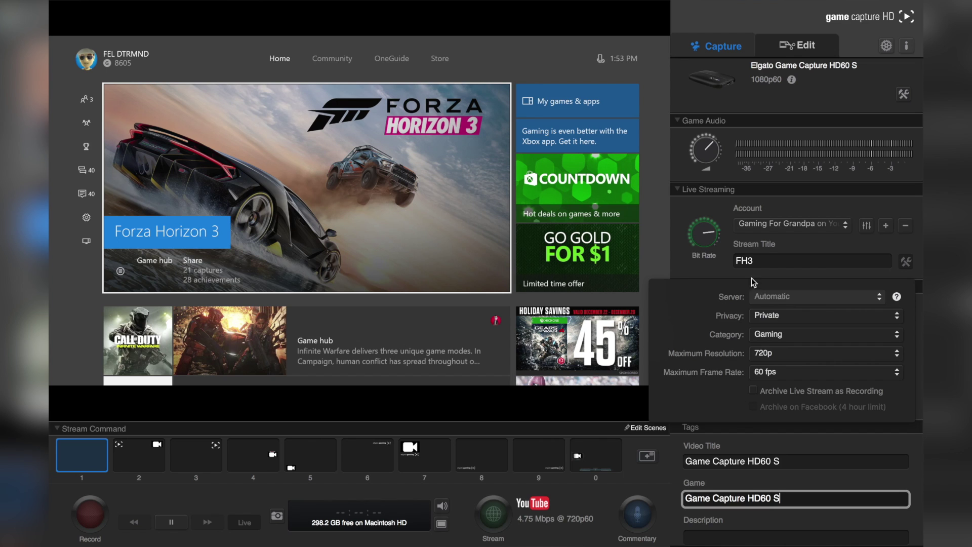
click(715, 236)
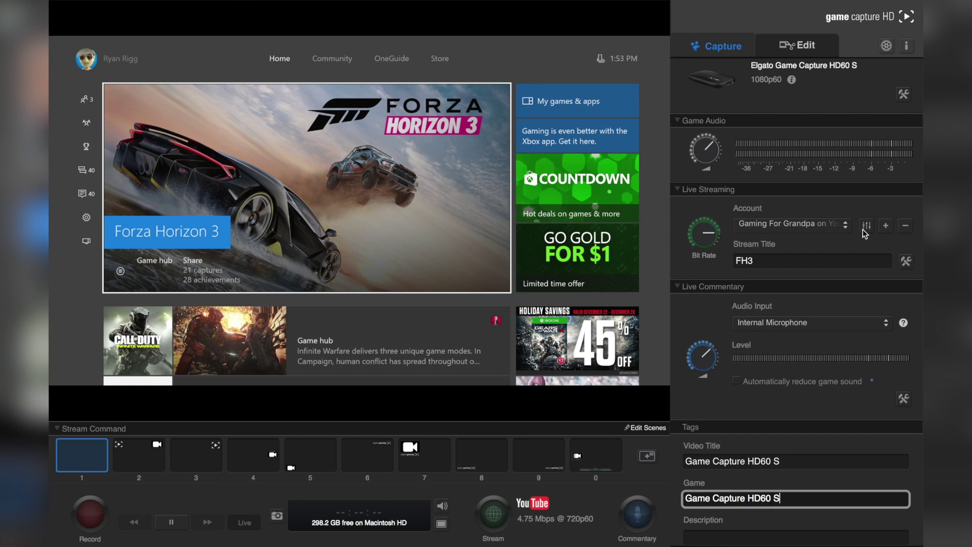
Look over the list of addable streaming services, then dismiss it.
click(886, 226)
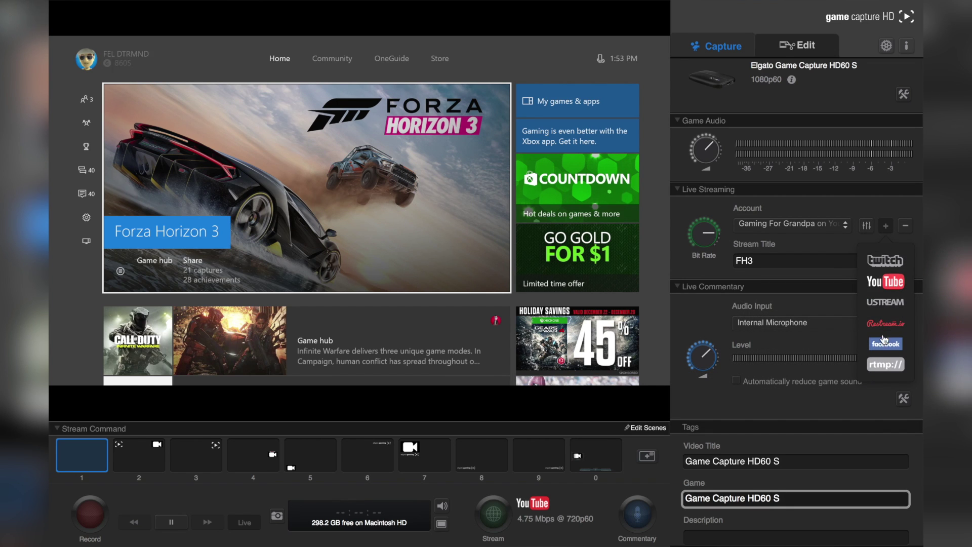
click(887, 229)
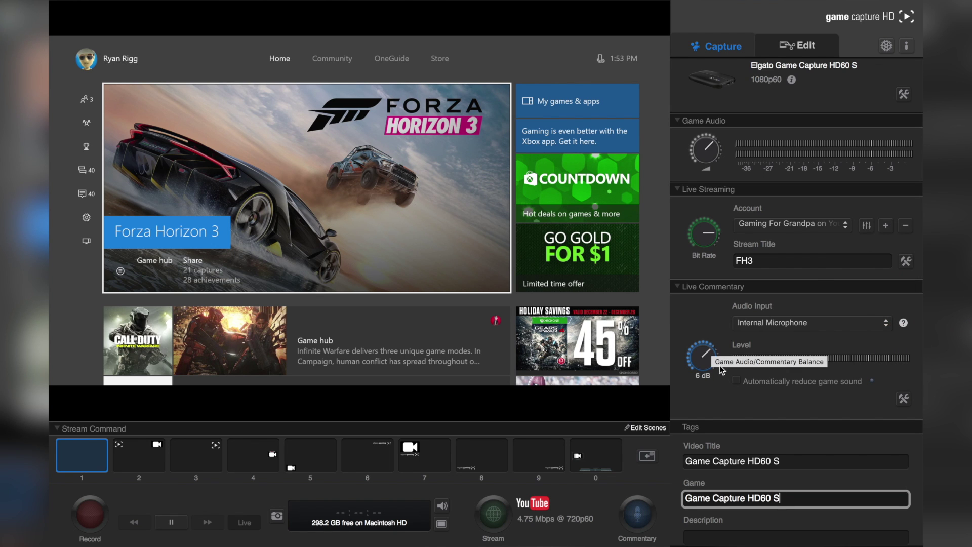
scroll(717, 356, down, 3)
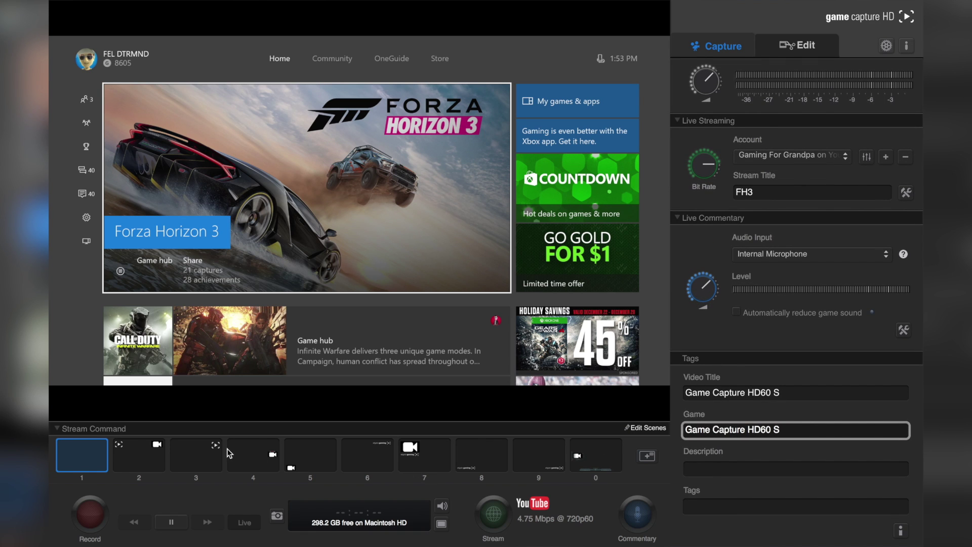
Try scenes 6 and 0, then settle on scene 2 with the webcam top-right.
click(378, 455)
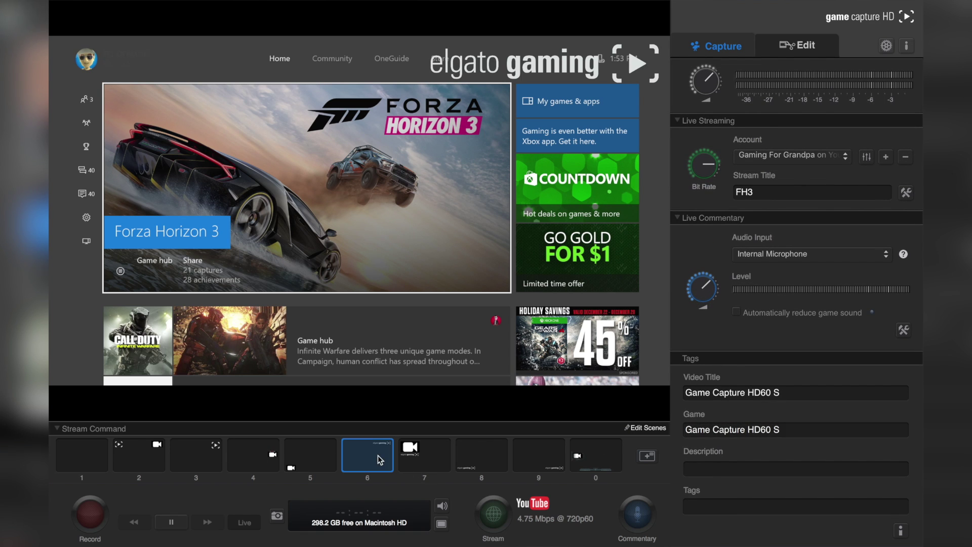
click(588, 456)
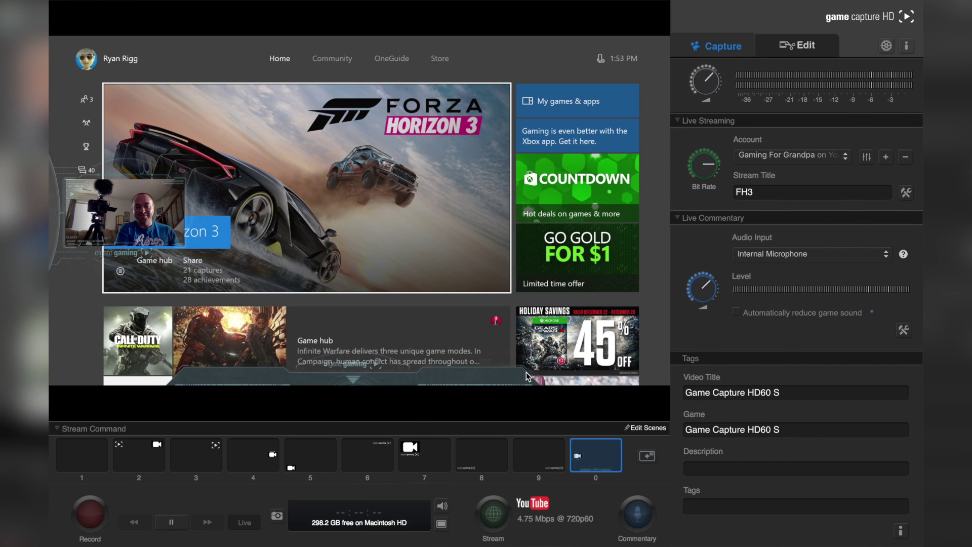
click(145, 449)
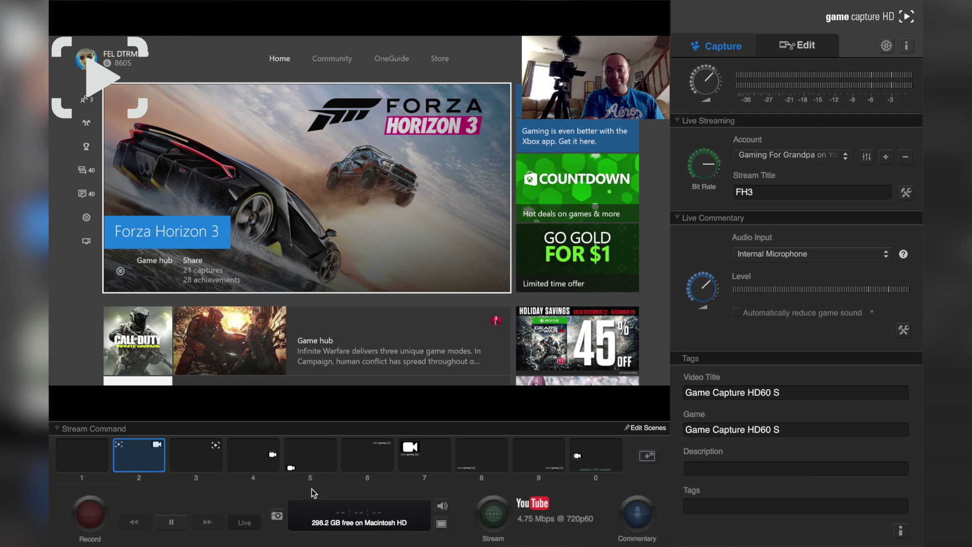
Toggle scene editing on and off, show the preview full screen, and bring up the overlay options.
click(648, 431)
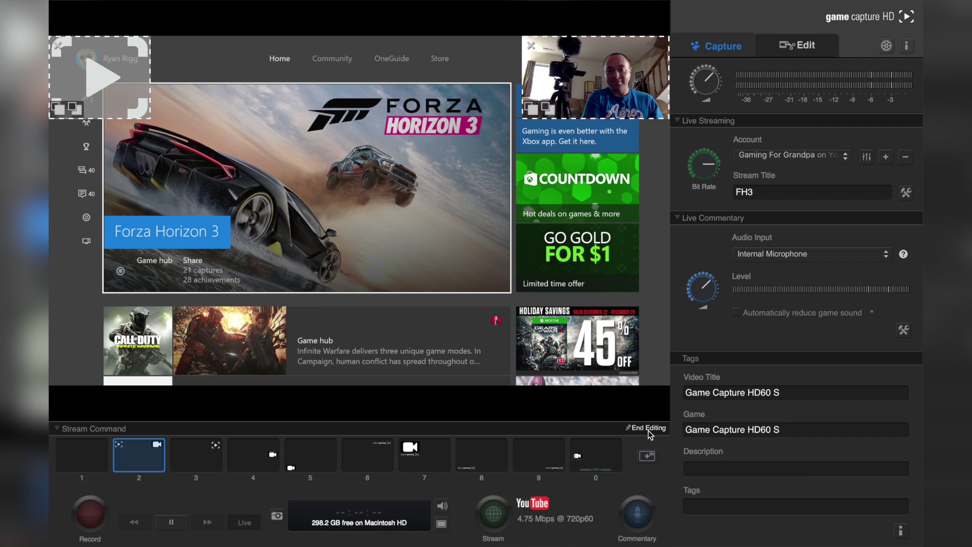
click(648, 430)
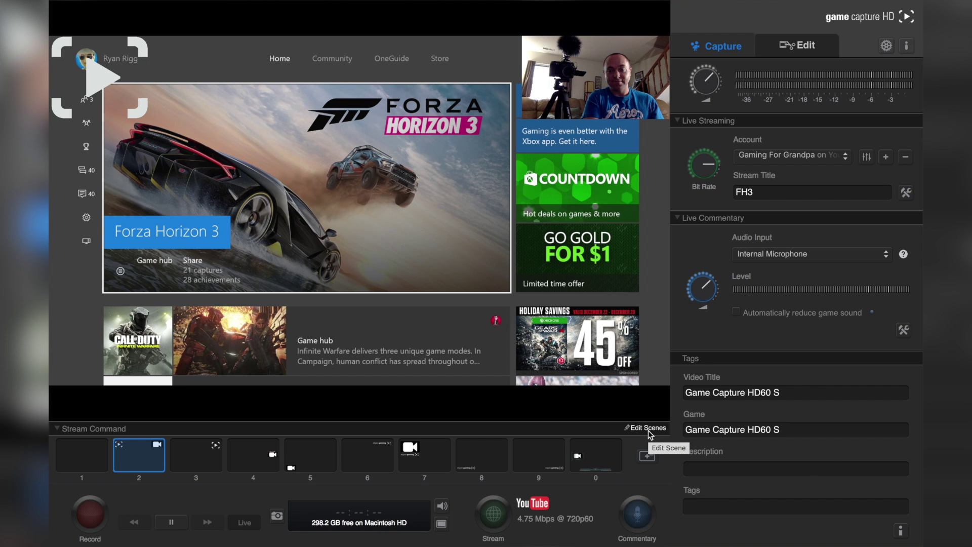
key(super+f)
key(super+f)
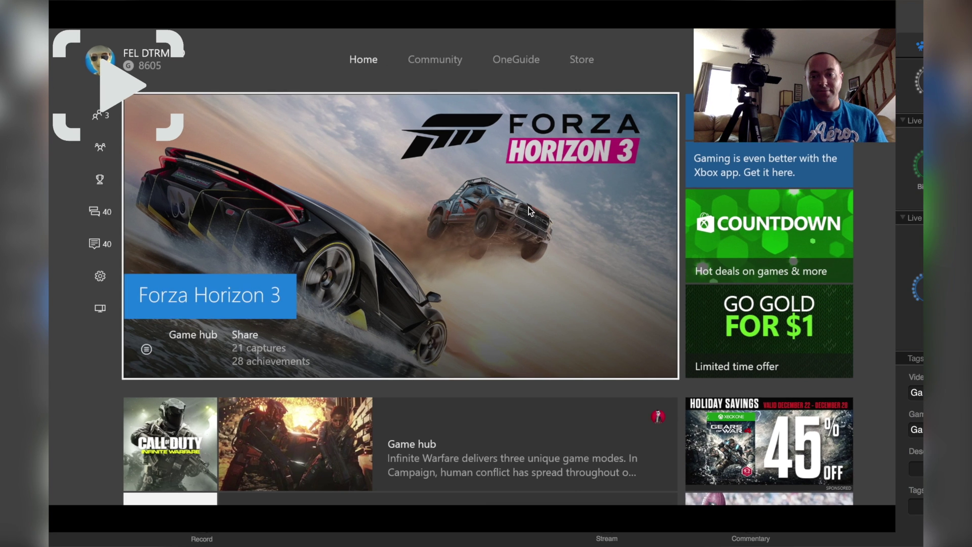
click(646, 456)
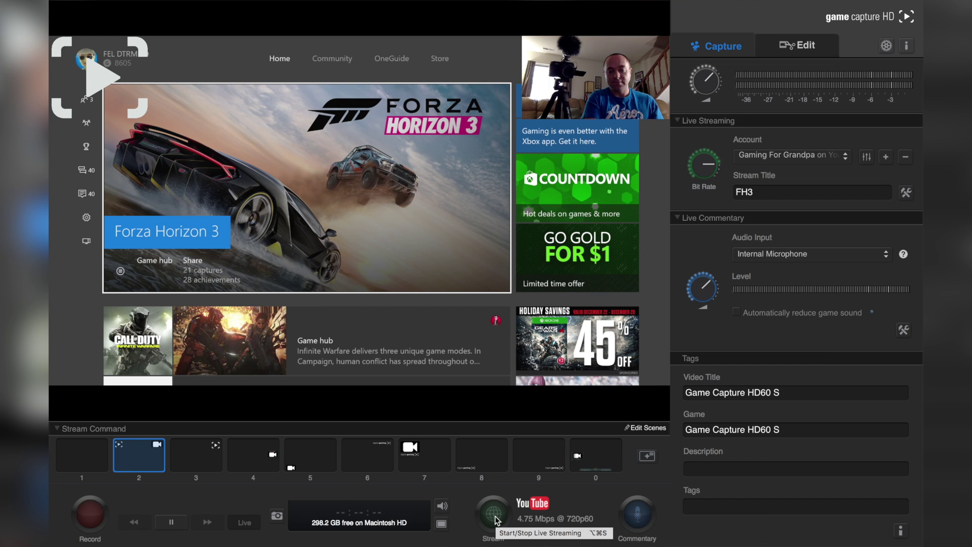
Disable and re-enable the live preview, then switch to scene 1 without the webcam.
click(441, 525)
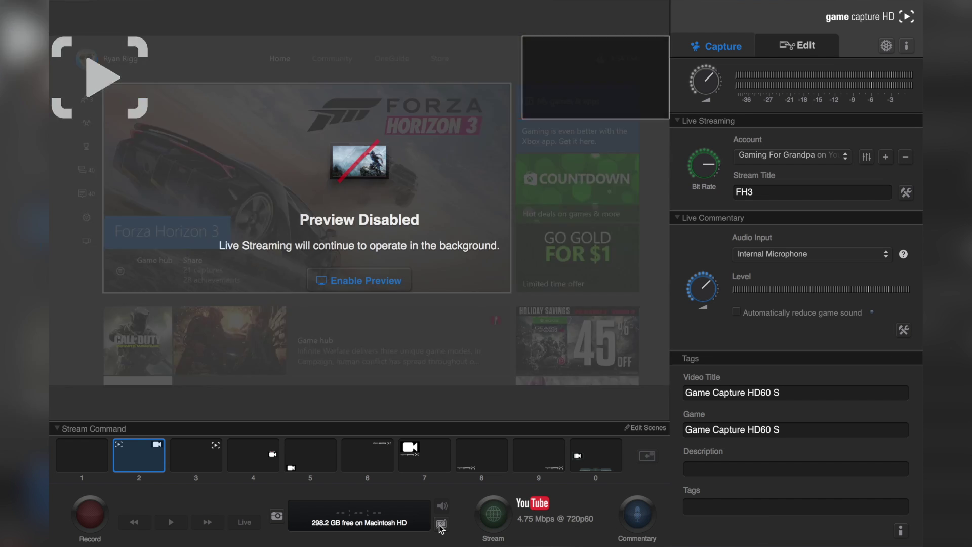
click(441, 525)
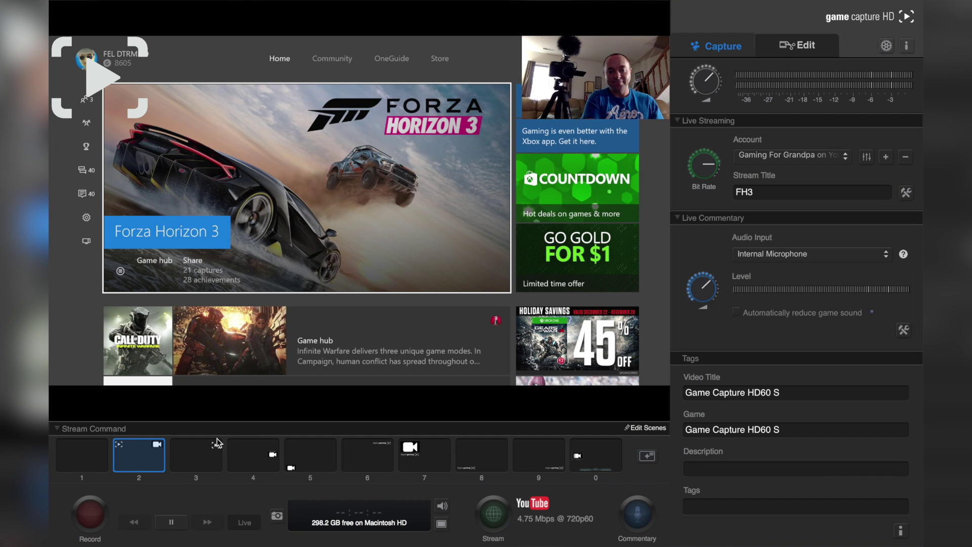
click(79, 455)
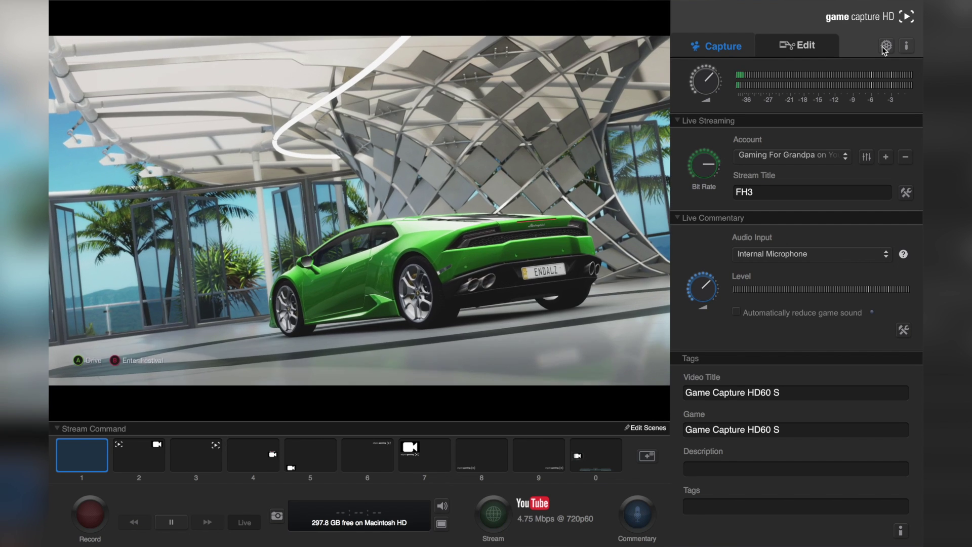
In Preferences, enable Flashback Recording, then turn it back off.
key(super+comma)
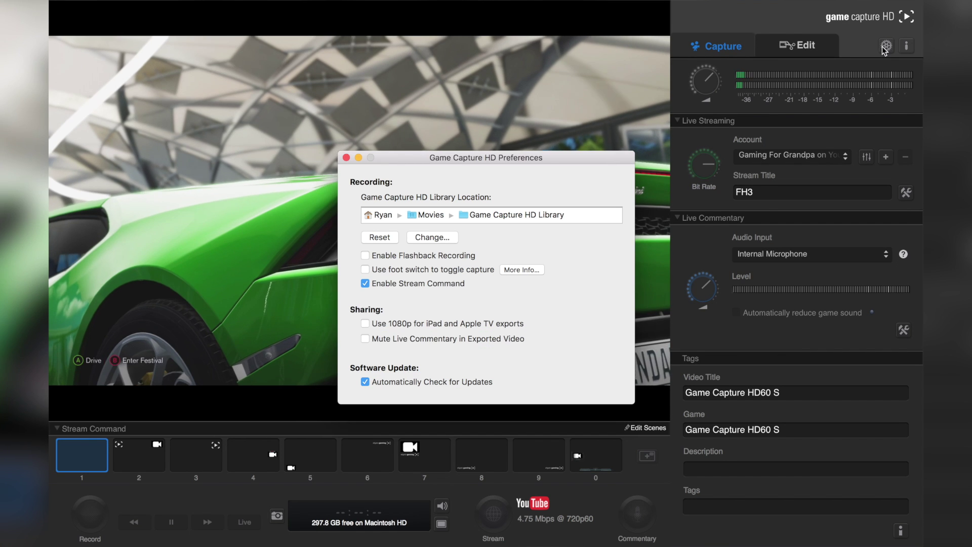
click(402, 254)
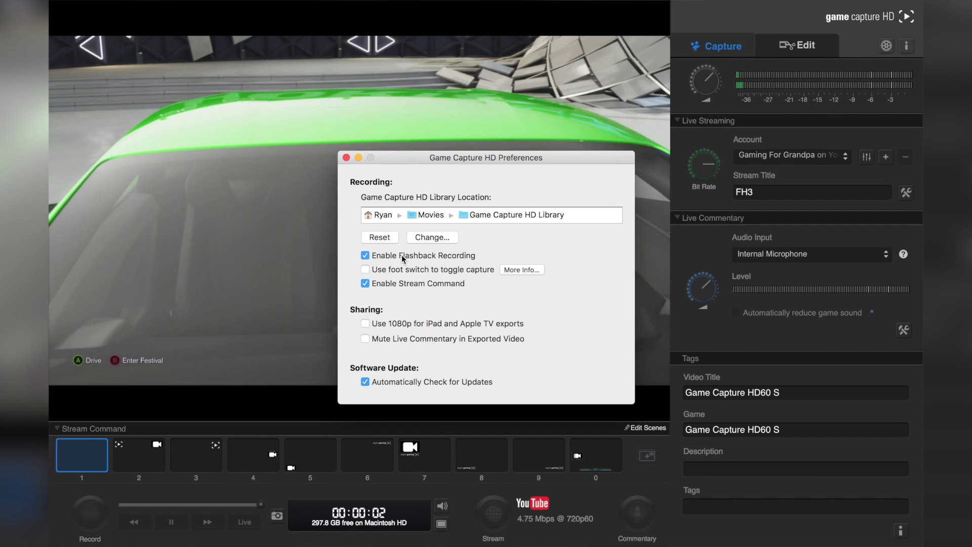
key(ctrl+super+f)
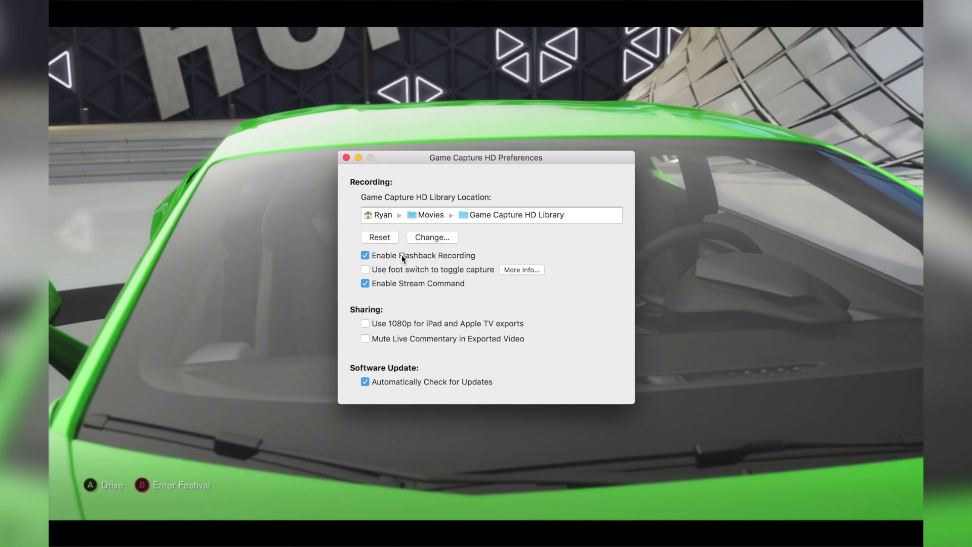
click(402, 254)
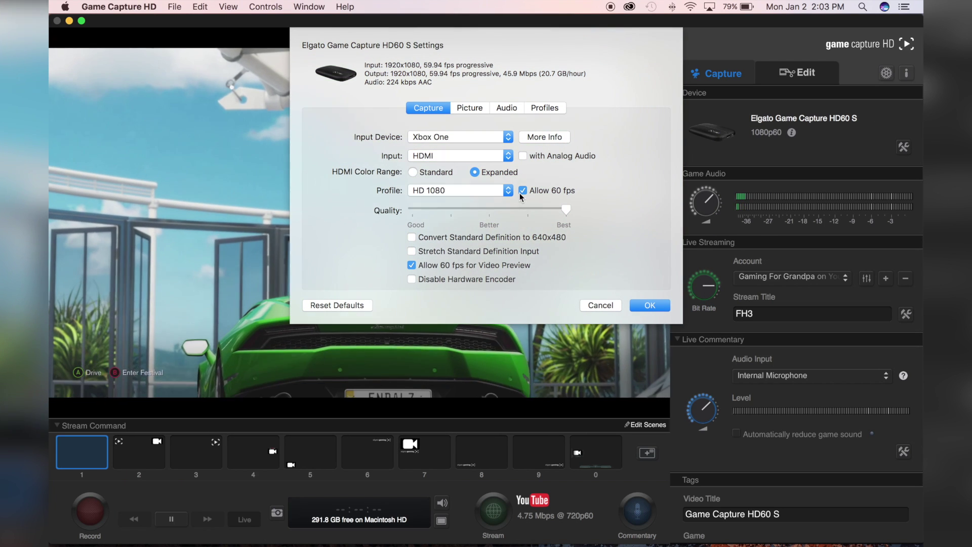
Uncheck Allow 60 fps for Video Preview, confirm, then toggle Disable Hardware Encoder on and off.
click(412, 264)
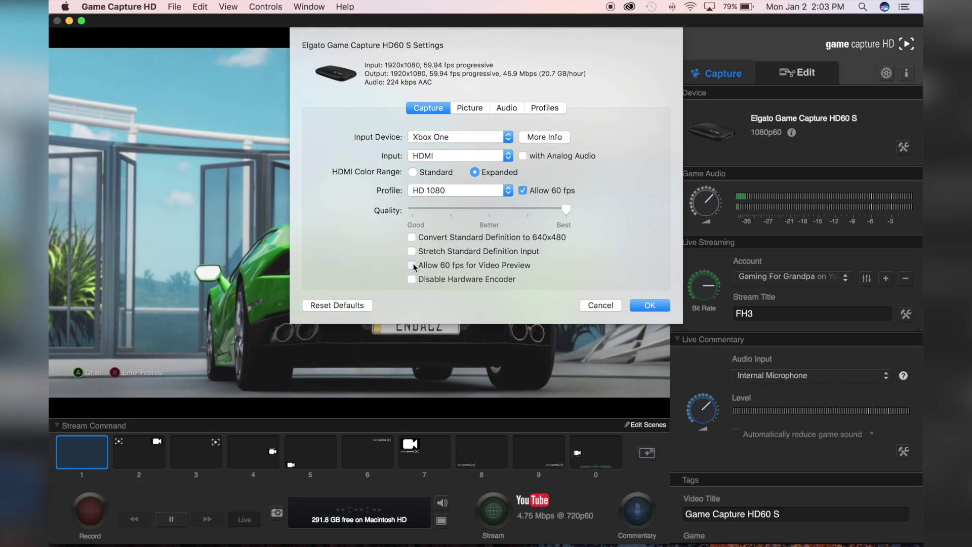
click(656, 304)
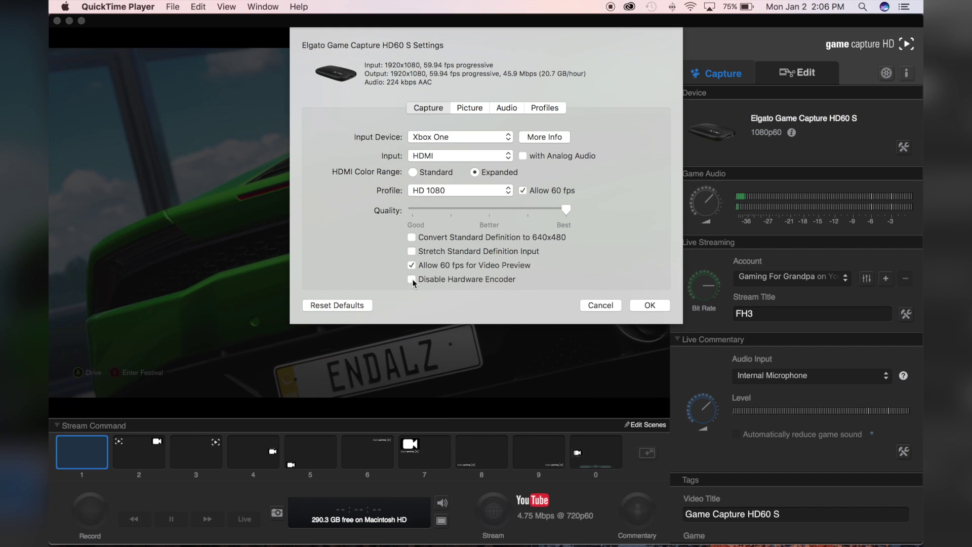
click(412, 278)
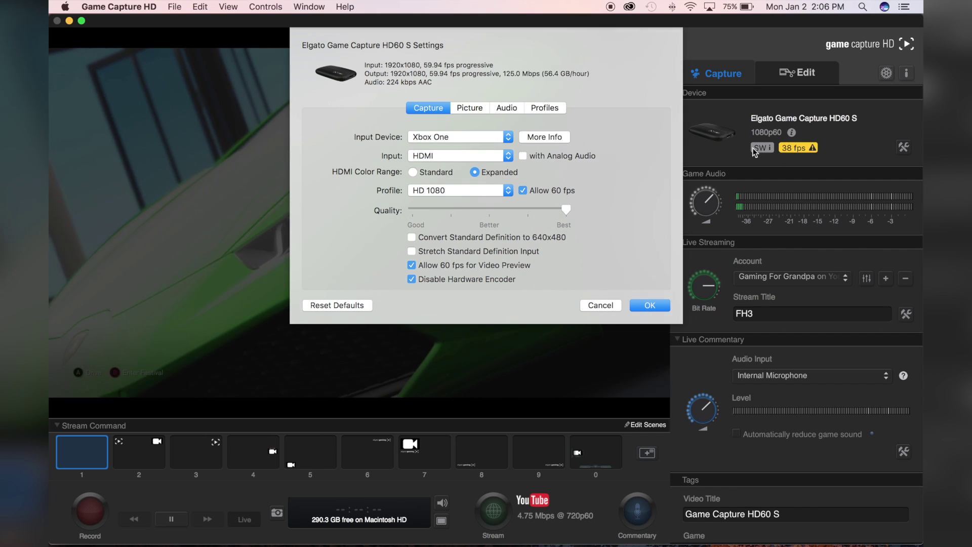
click(411, 279)
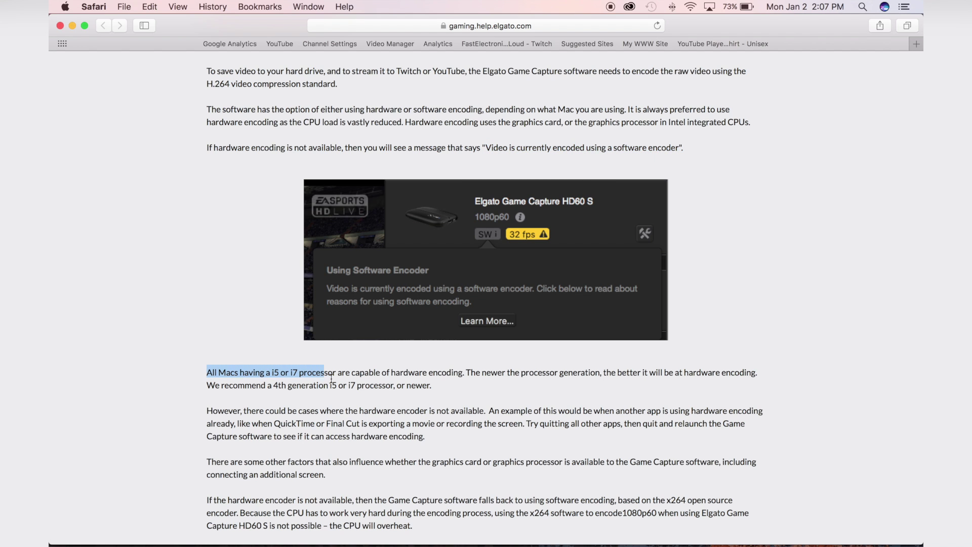
Select the i5/i7 processor paragraph and scroll down to Optimizing USB 3.x Performance.
drag(332, 377, 418, 393)
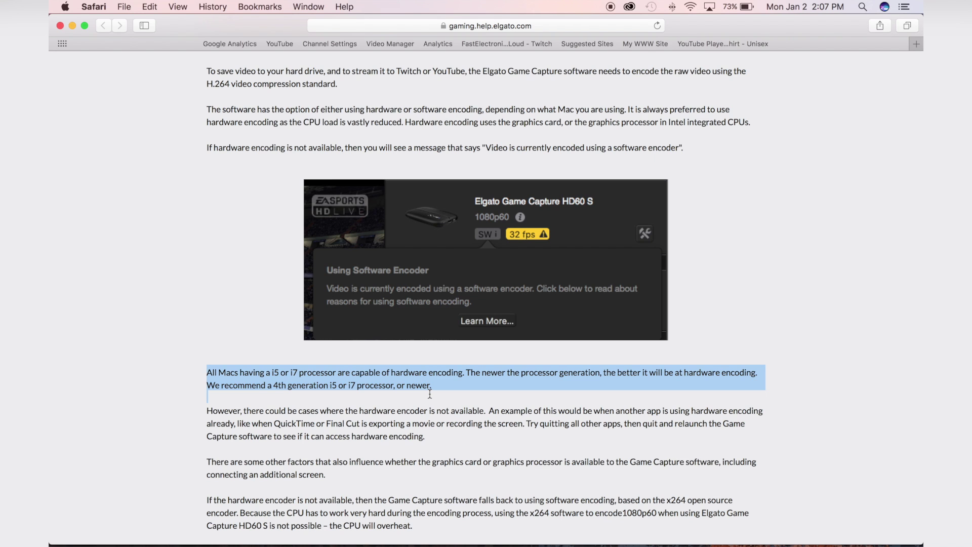
scroll(429, 394, down, 10)
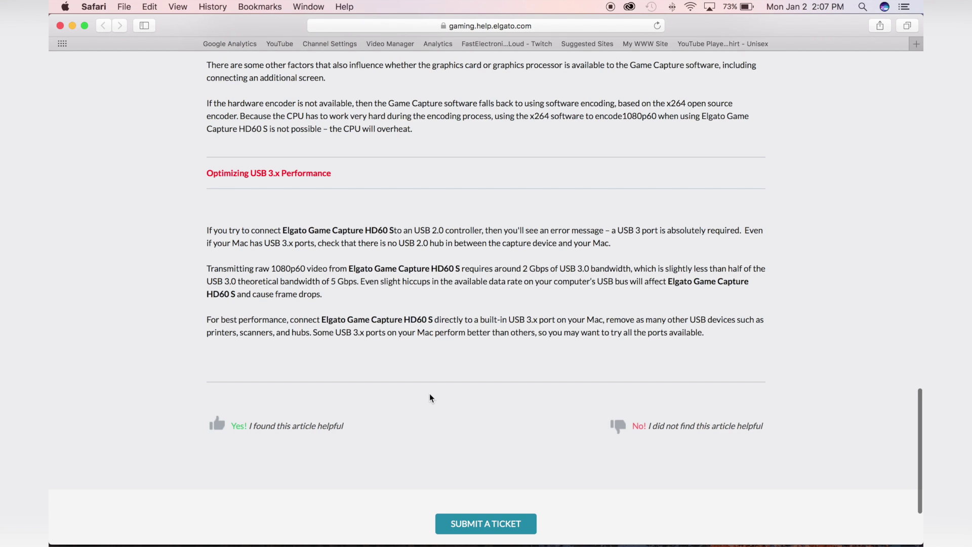